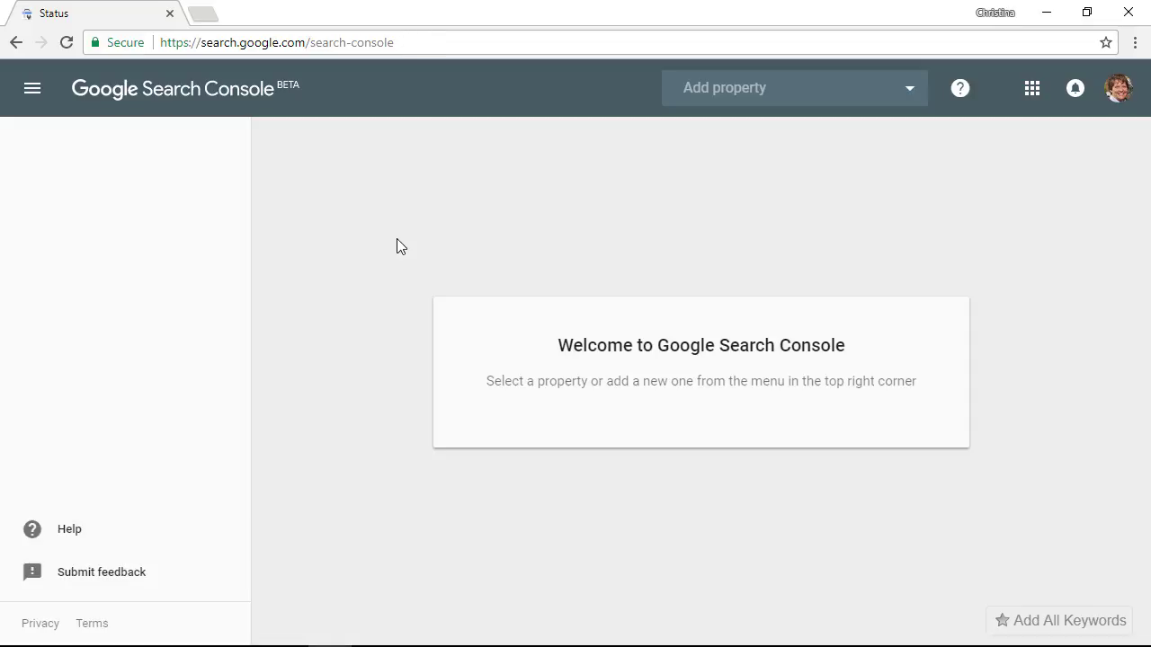
click(912, 90)
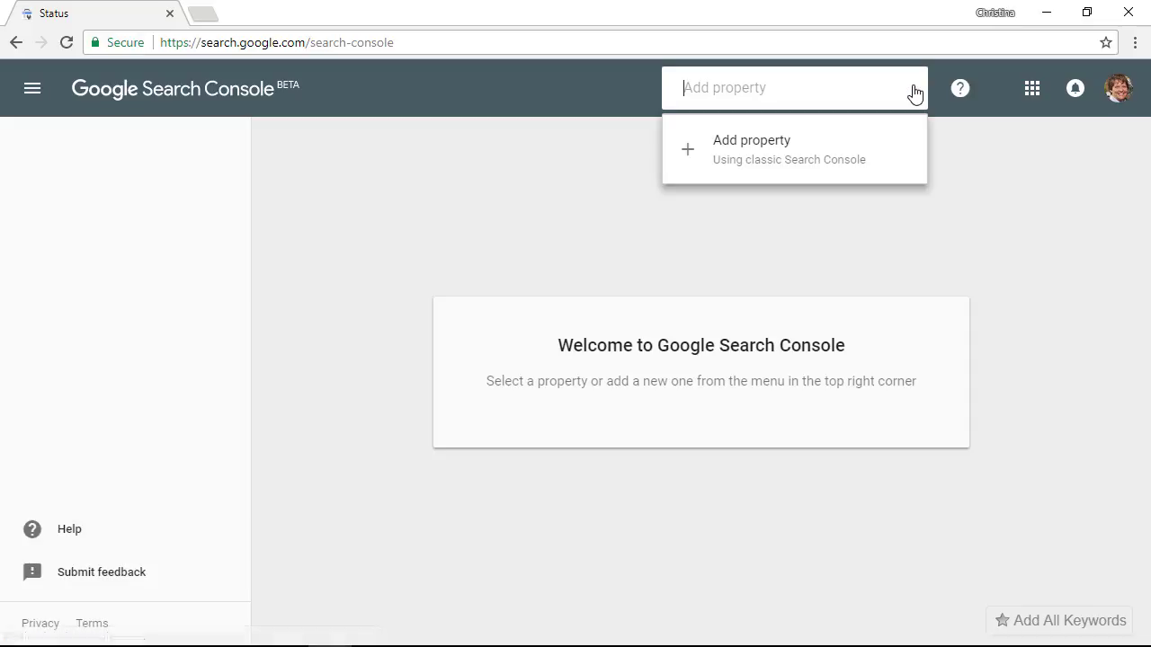
click(735, 157)
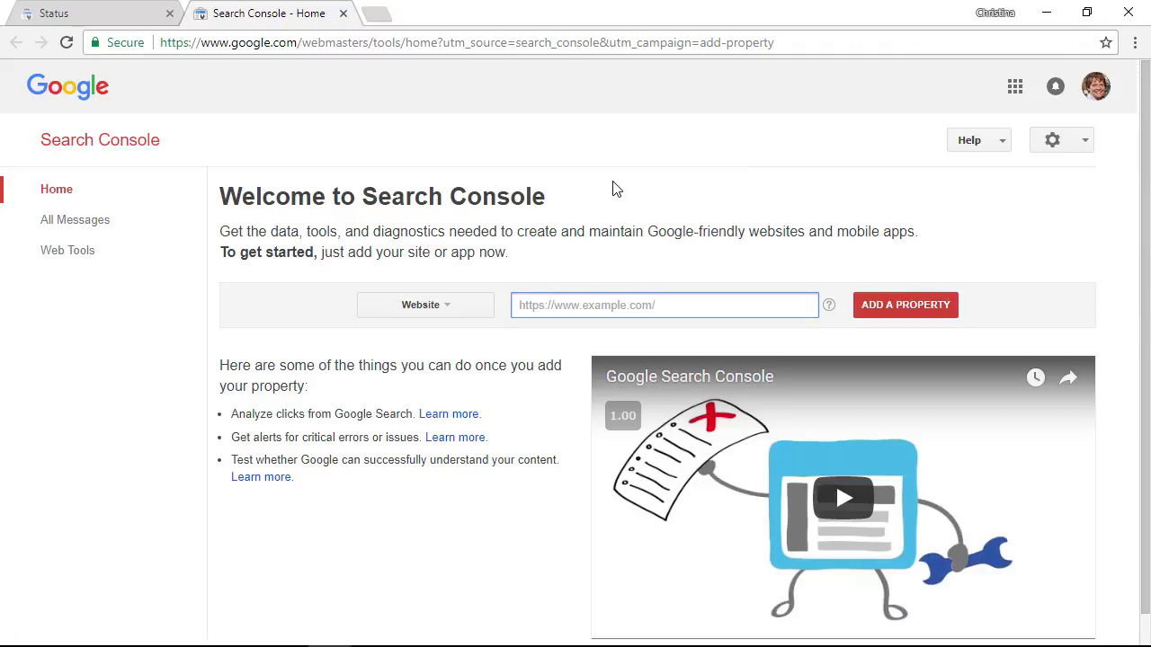
text(https:)
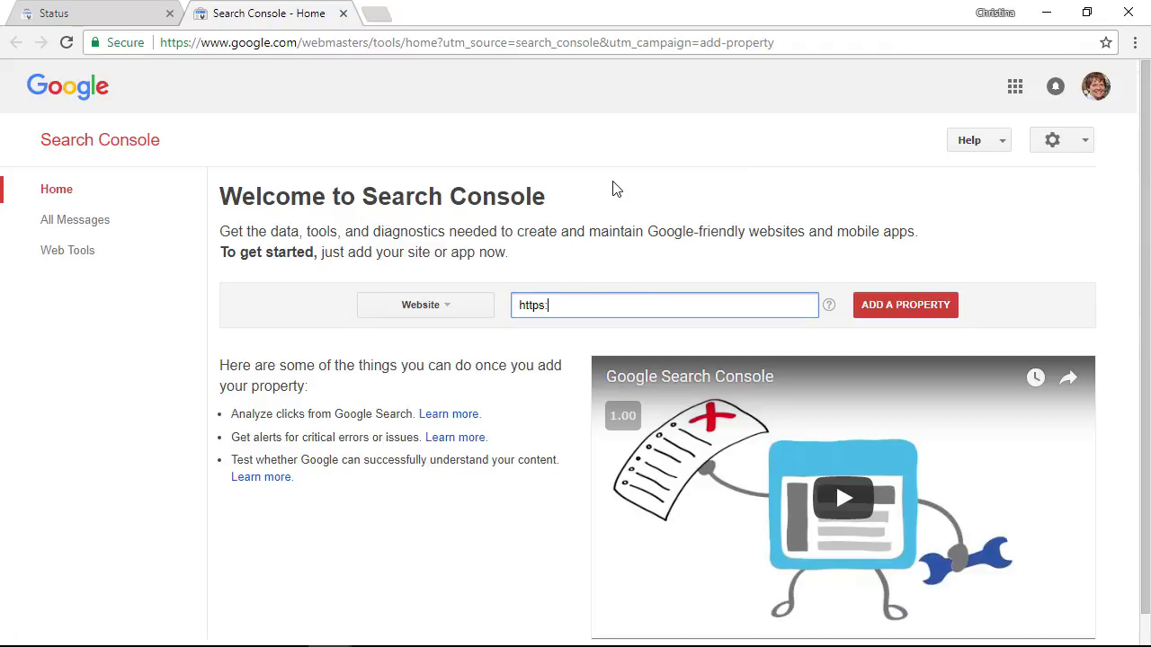
text(//startawpsite.com)
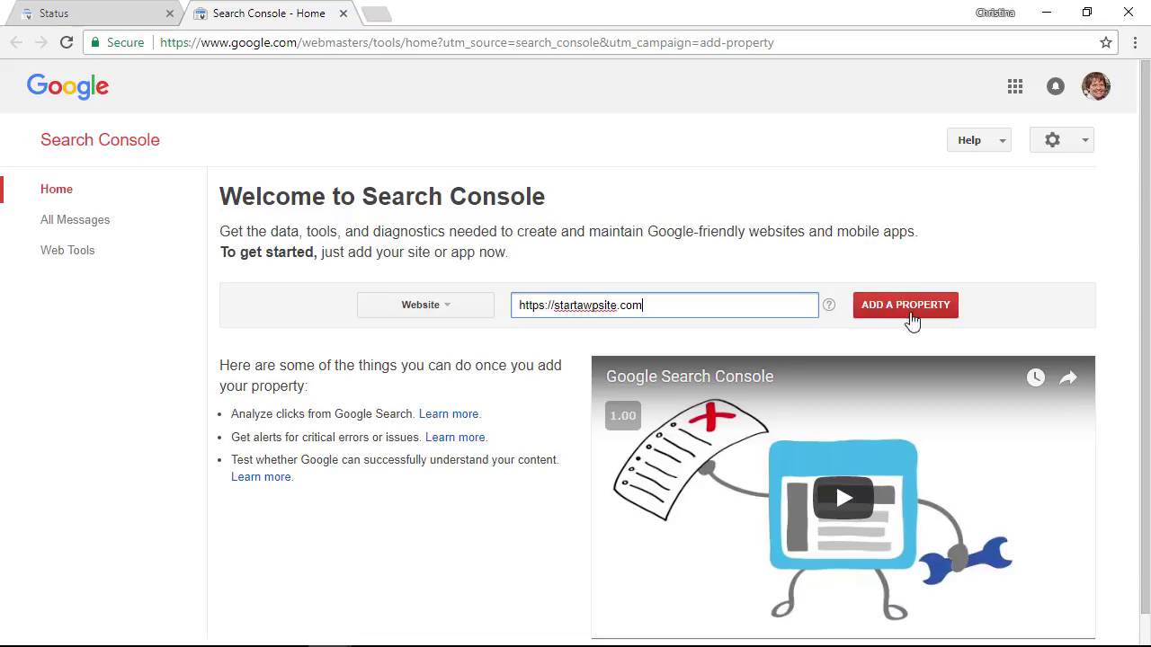
click(903, 310)
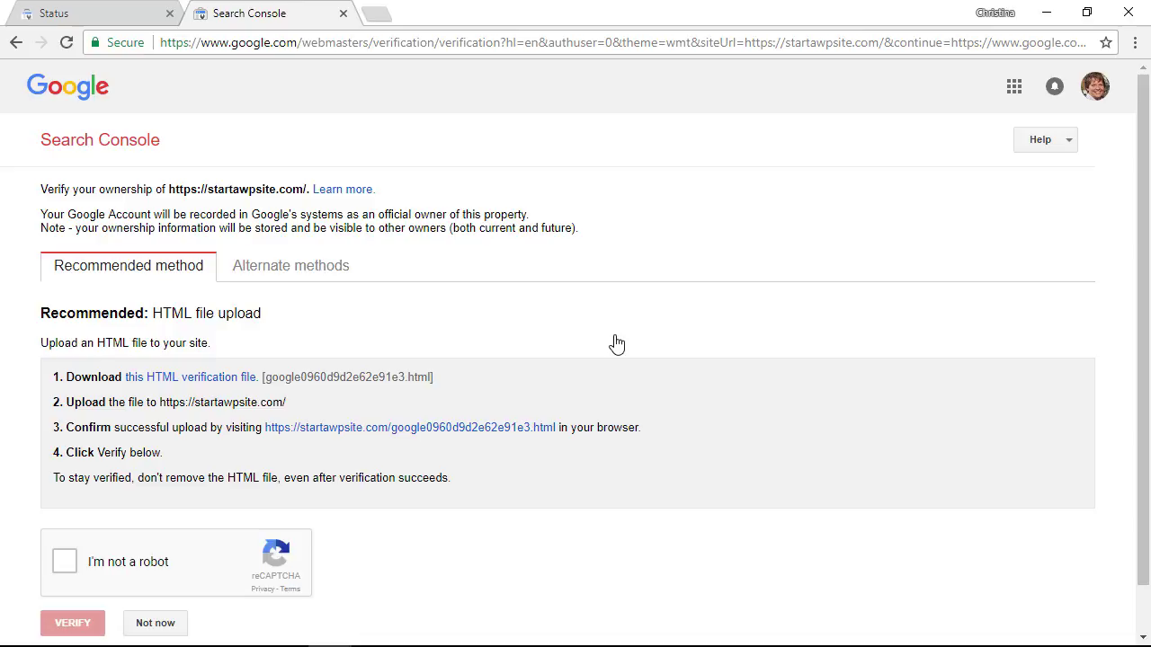
Choose the alternate HTML tag verification method and copy the site verification meta tag.
scroll(617, 344, down, 1)
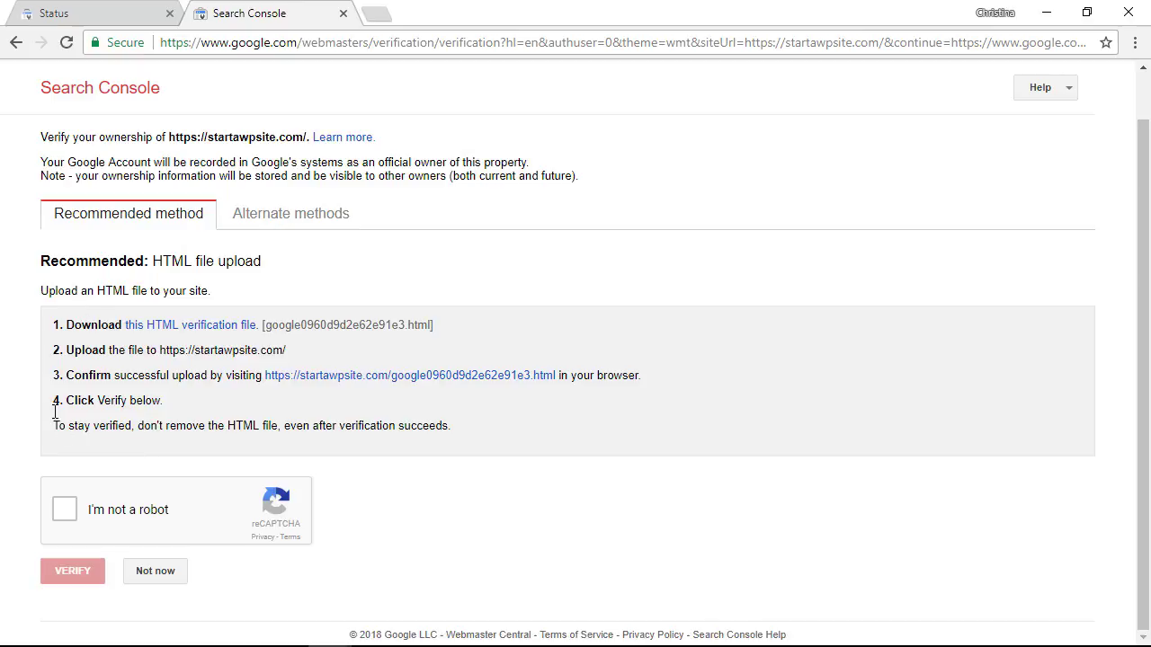
click(291, 222)
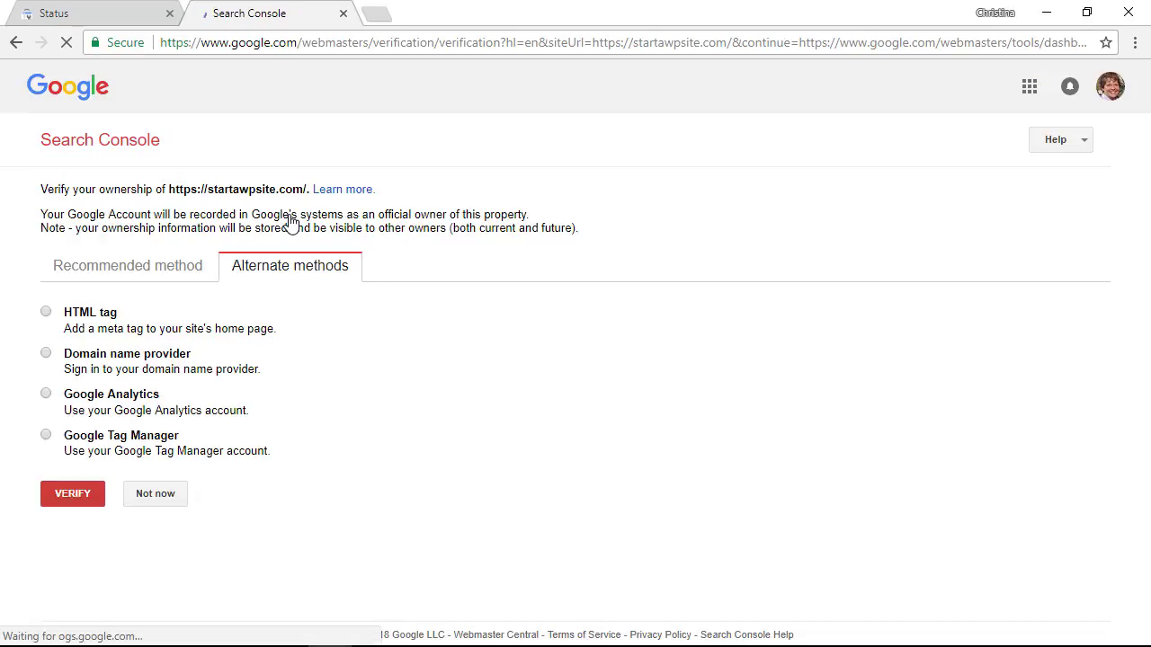
click(46, 312)
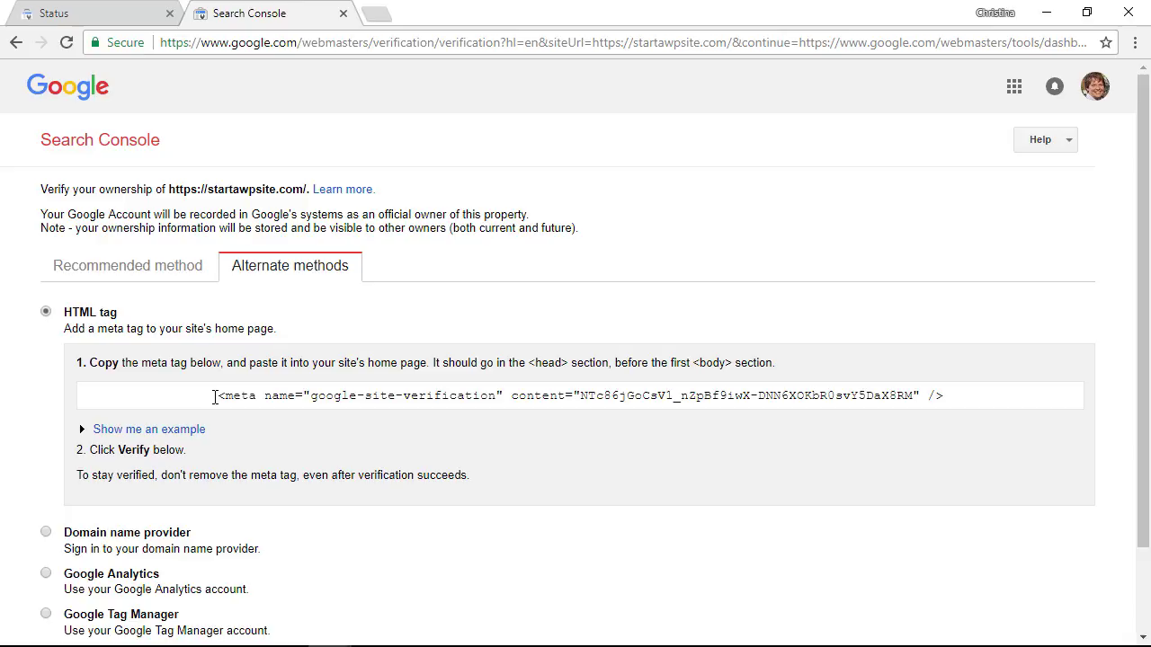
drag(214, 398, 1015, 431)
right_click(857, 396)
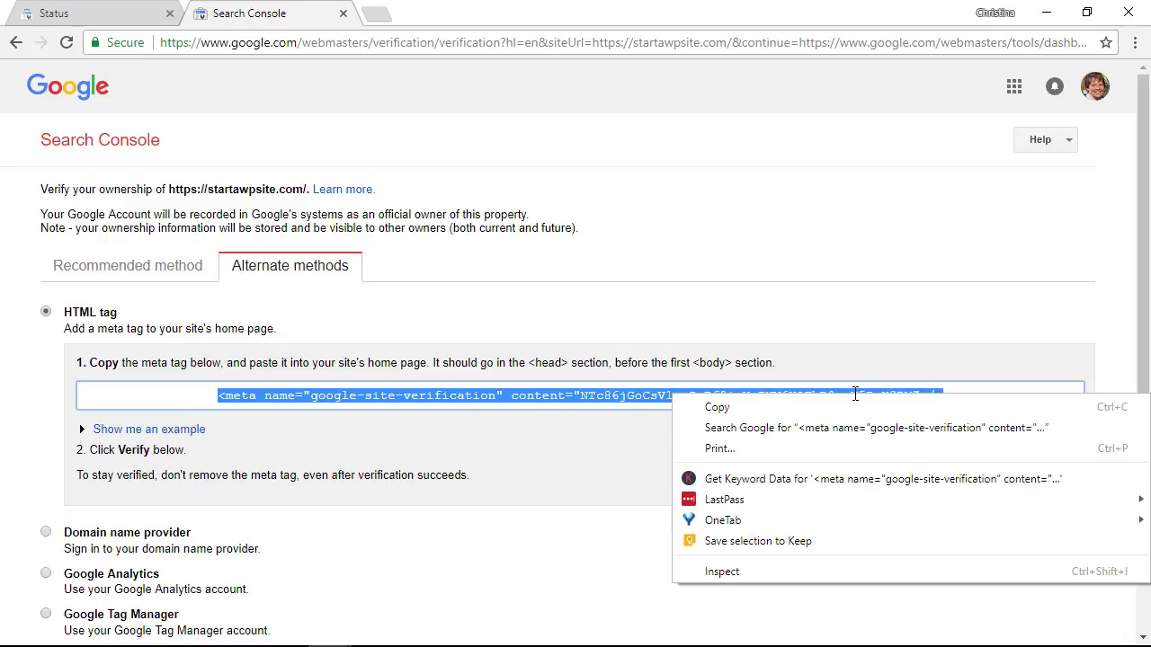
click(725, 409)
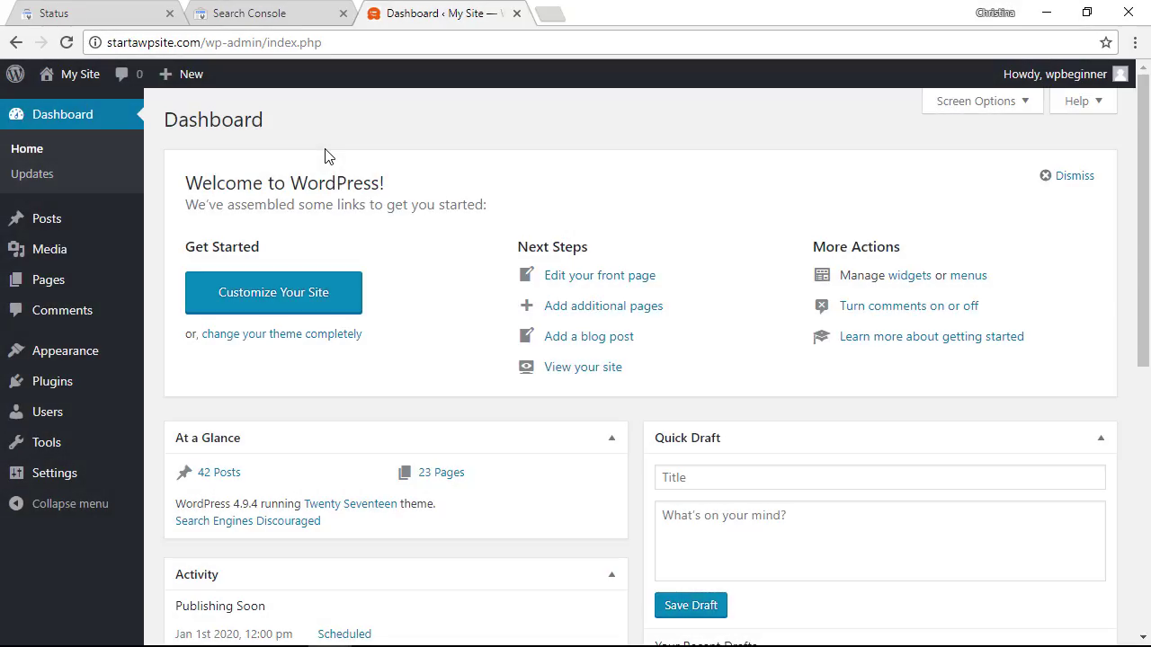
In the WordPress admin, search new plugins for "insert headers and footers", then install and activate the Insert Headers and Footers plugin.
mouse_move(74, 381)
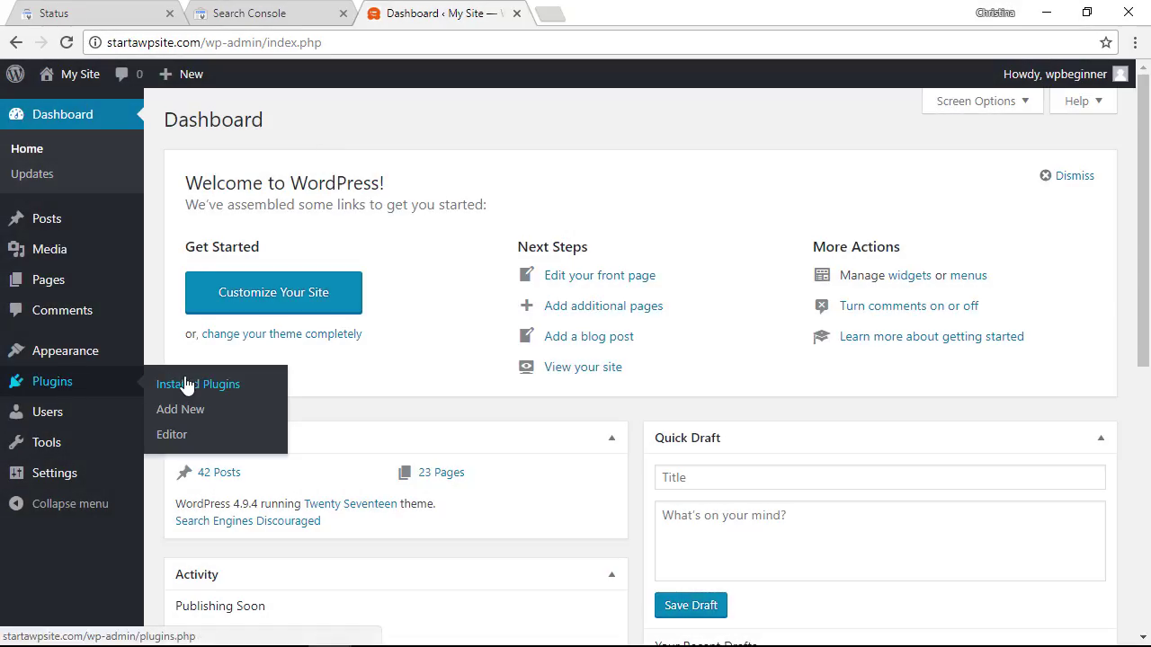
click(191, 416)
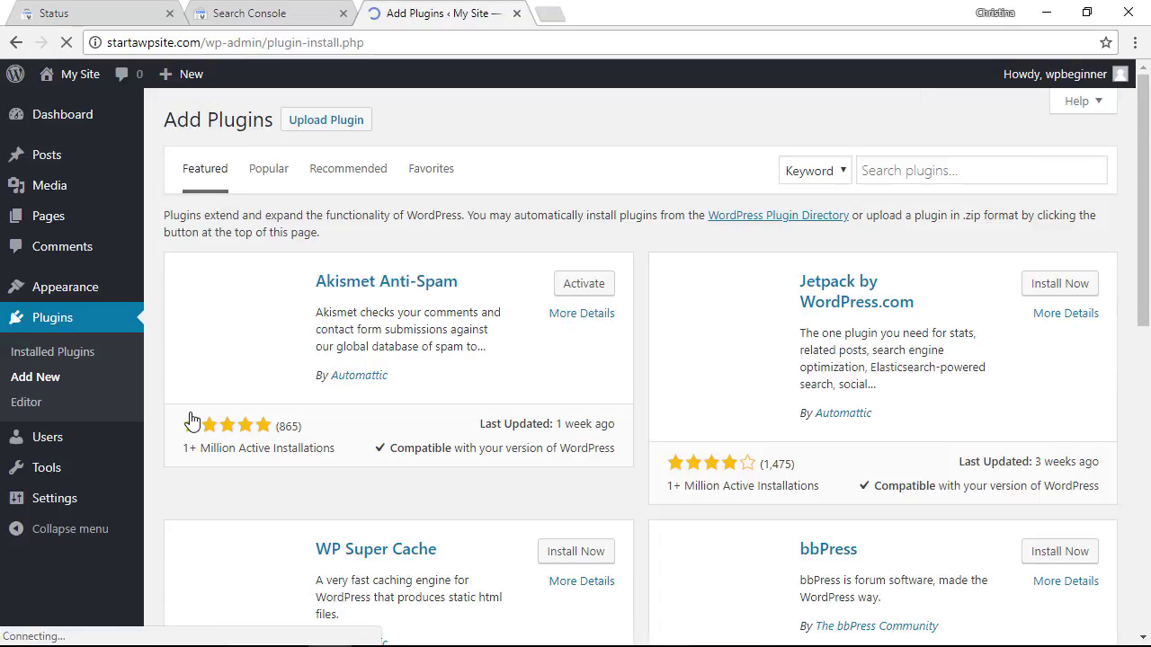
click(902, 170)
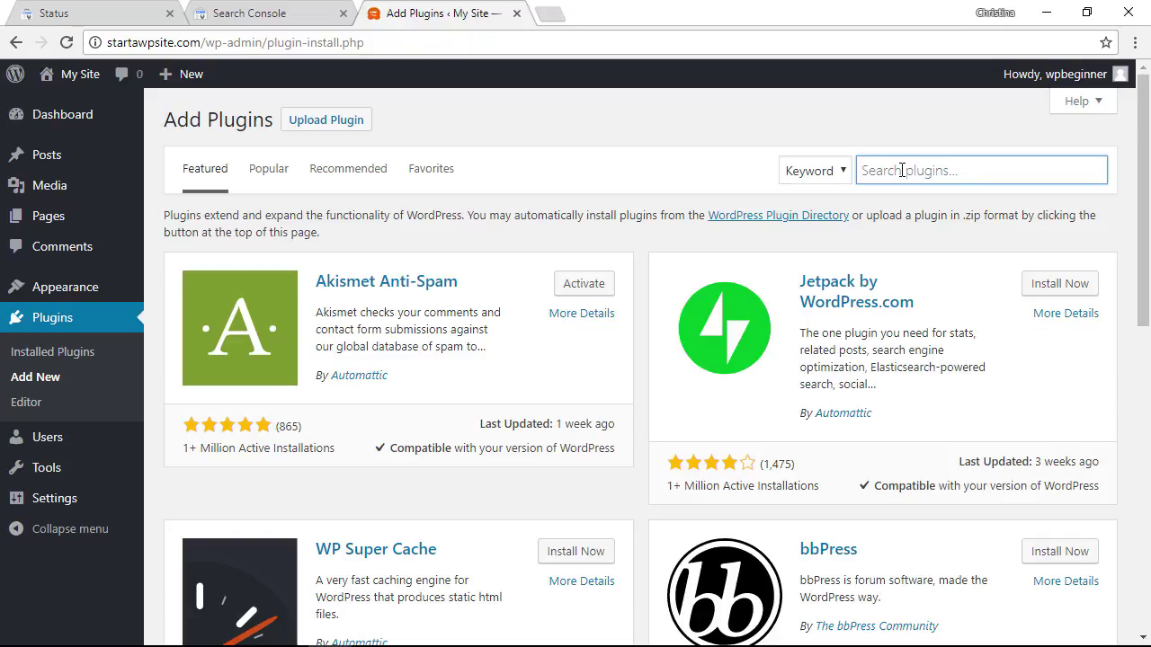
text(insert header)
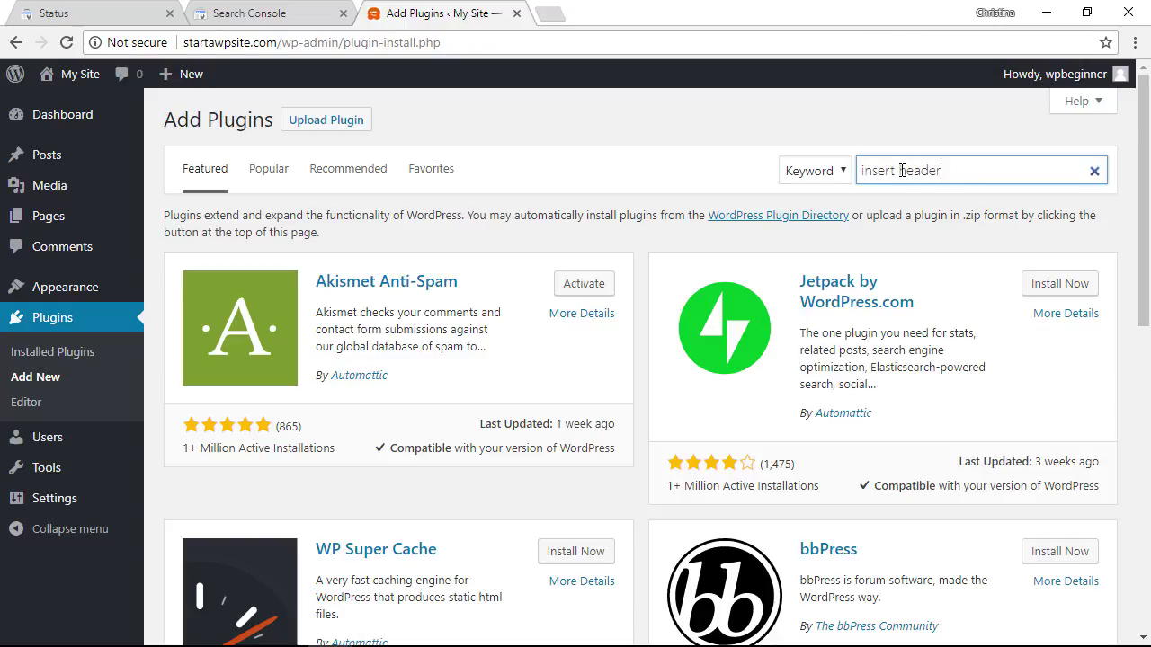
text(s and footers)
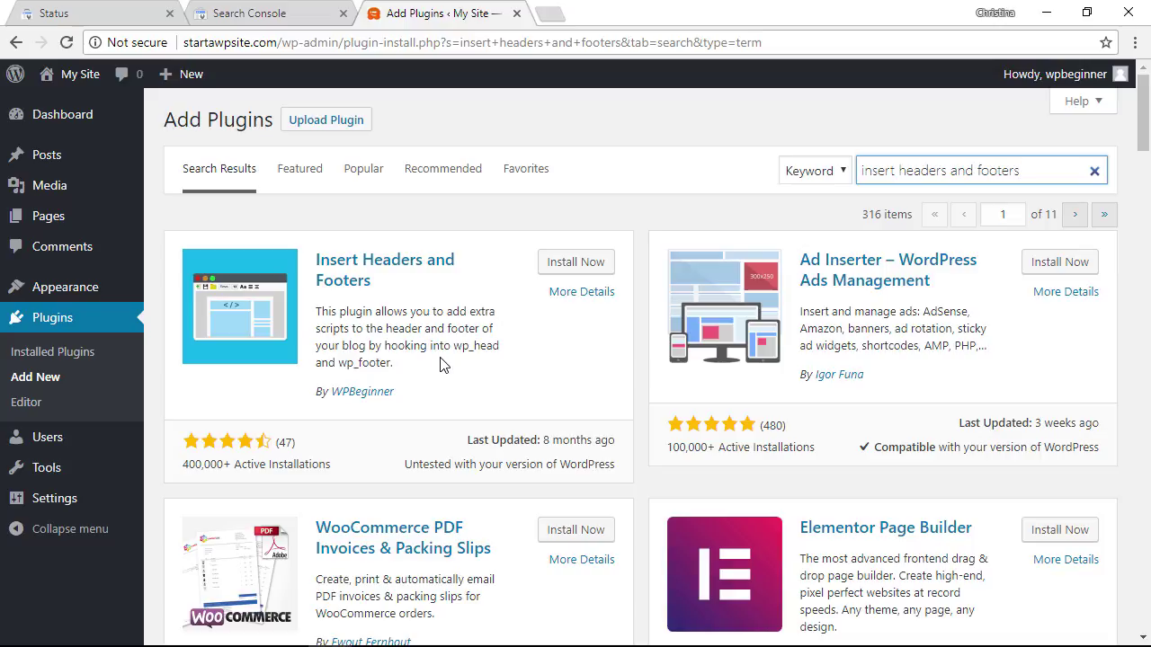
click(576, 263)
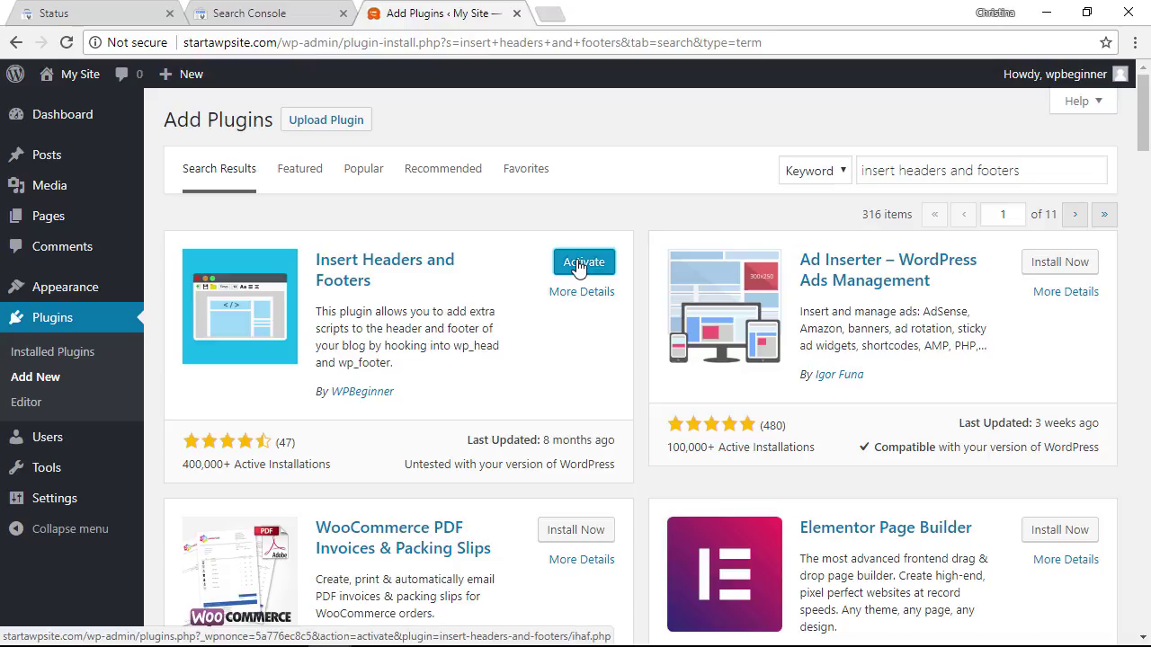
click(578, 264)
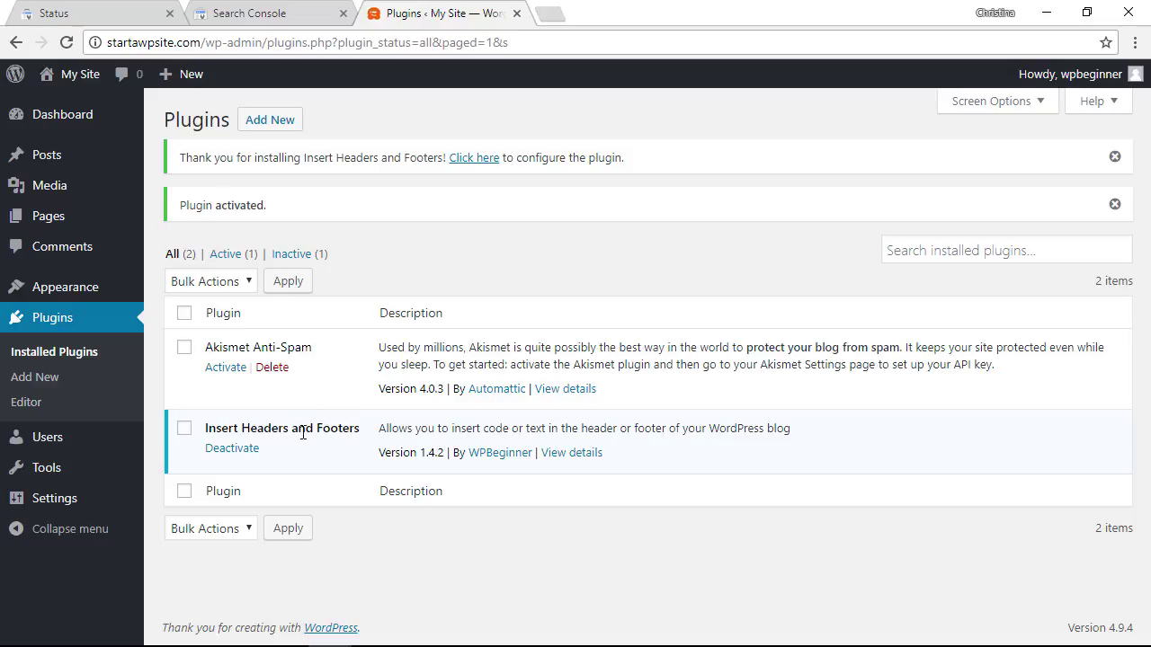
Paste the copied verification meta tag into Scripts in Header of the Insert Headers and Footers settings and save.
mouse_move(46, 504)
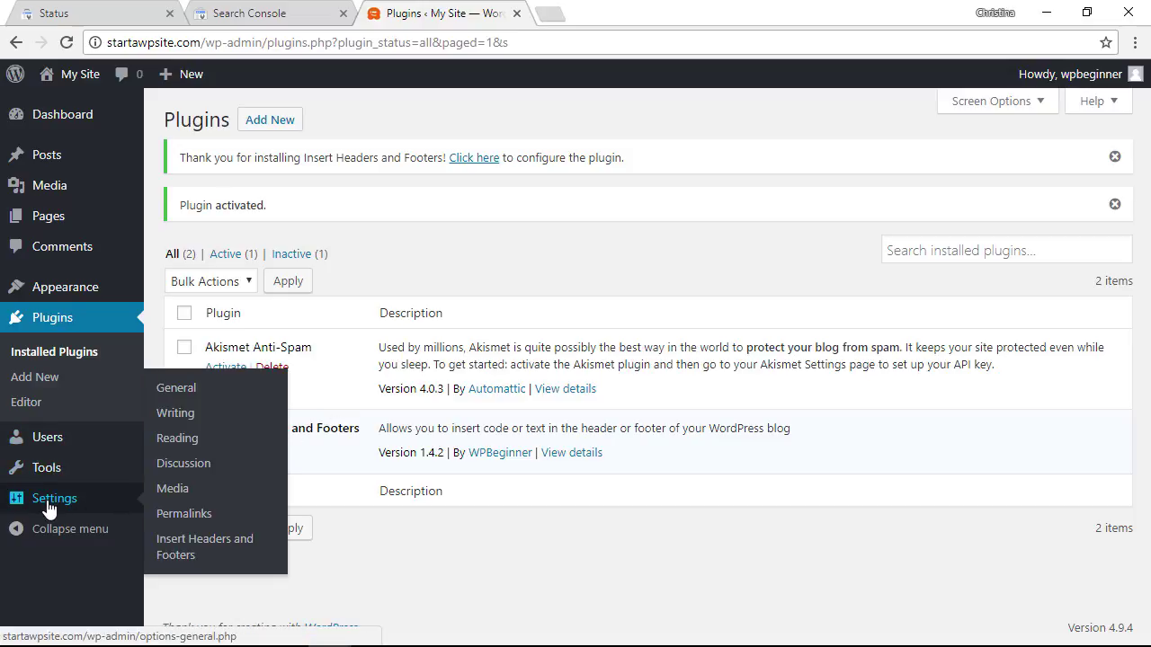
click(174, 557)
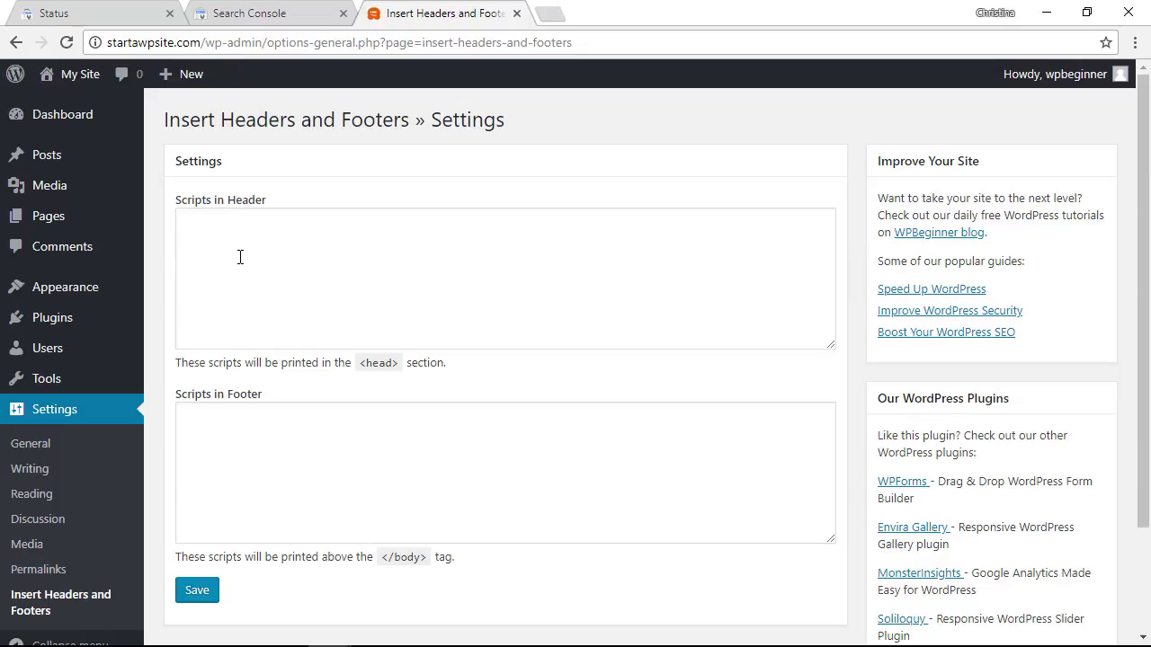
click(240, 258)
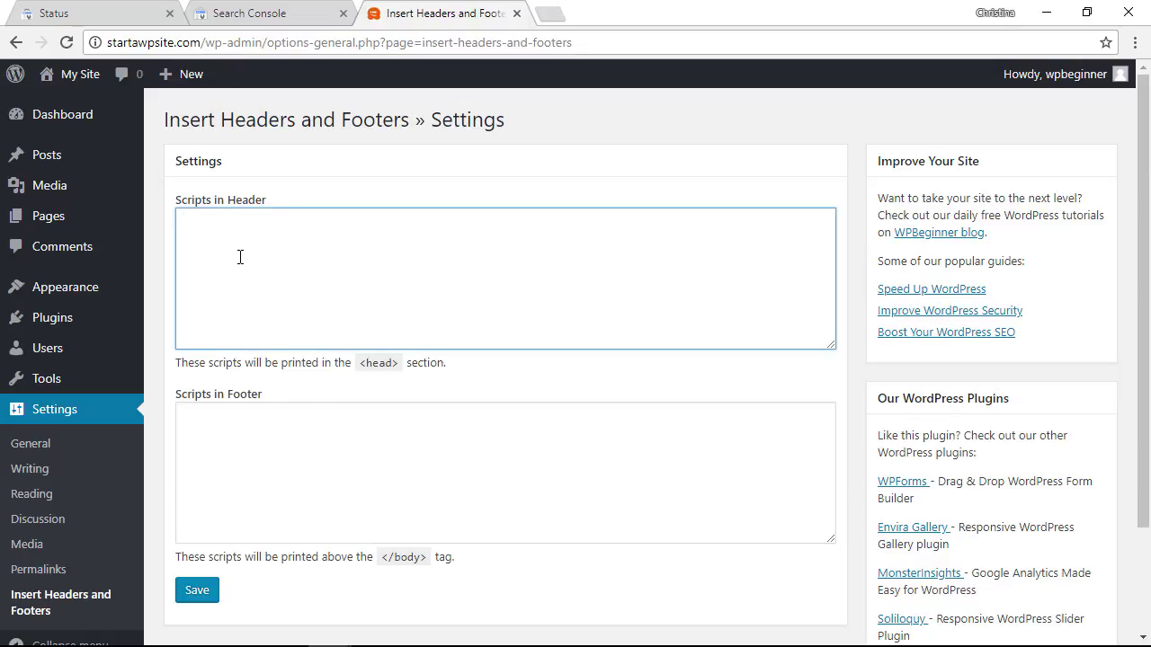
right_click(240, 257)
click(299, 364)
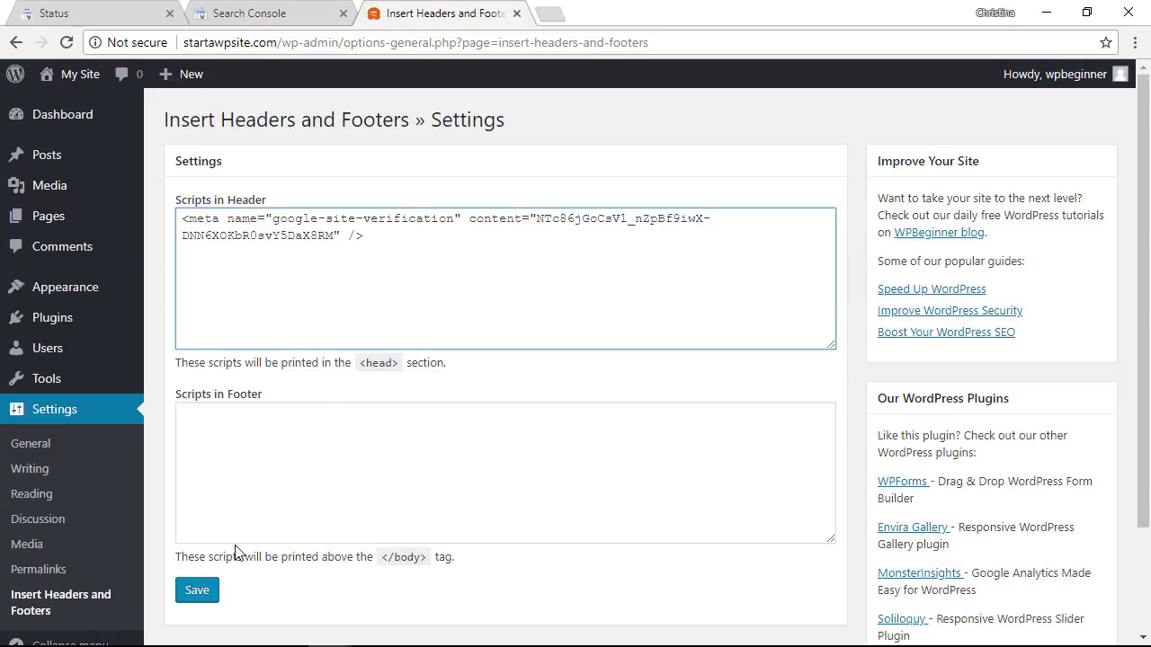
click(192, 597)
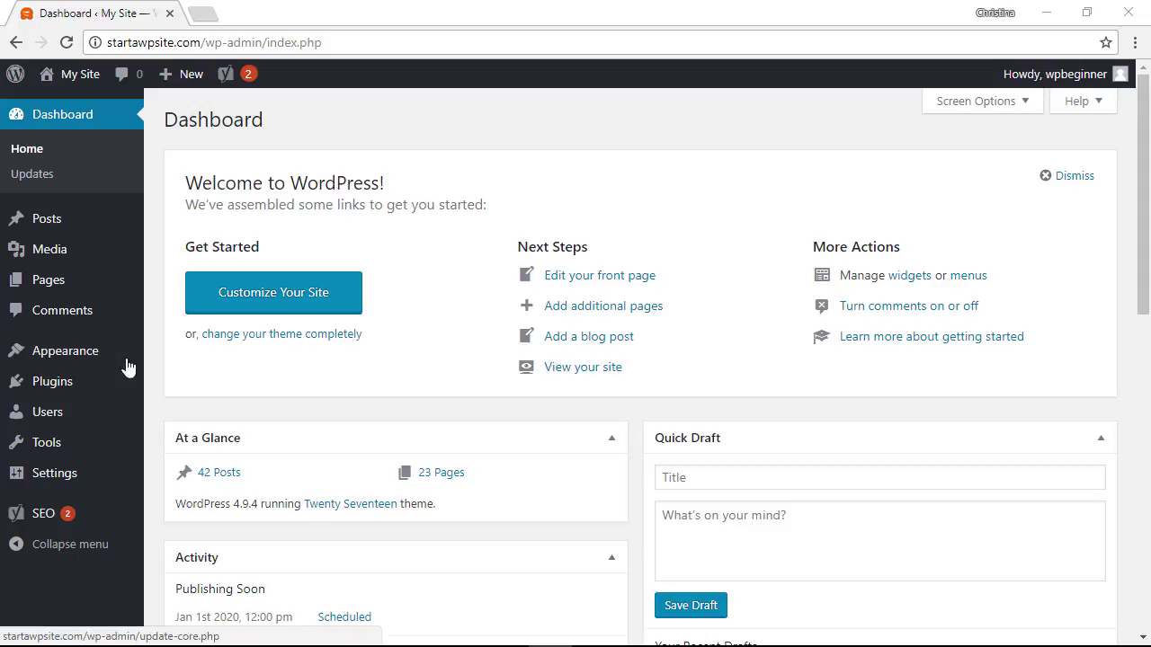
Paste the verification meta tag into the Google Search Console field of Yoast SEO's Webmaster tools settings and save the changes.
mouse_move(56, 517)
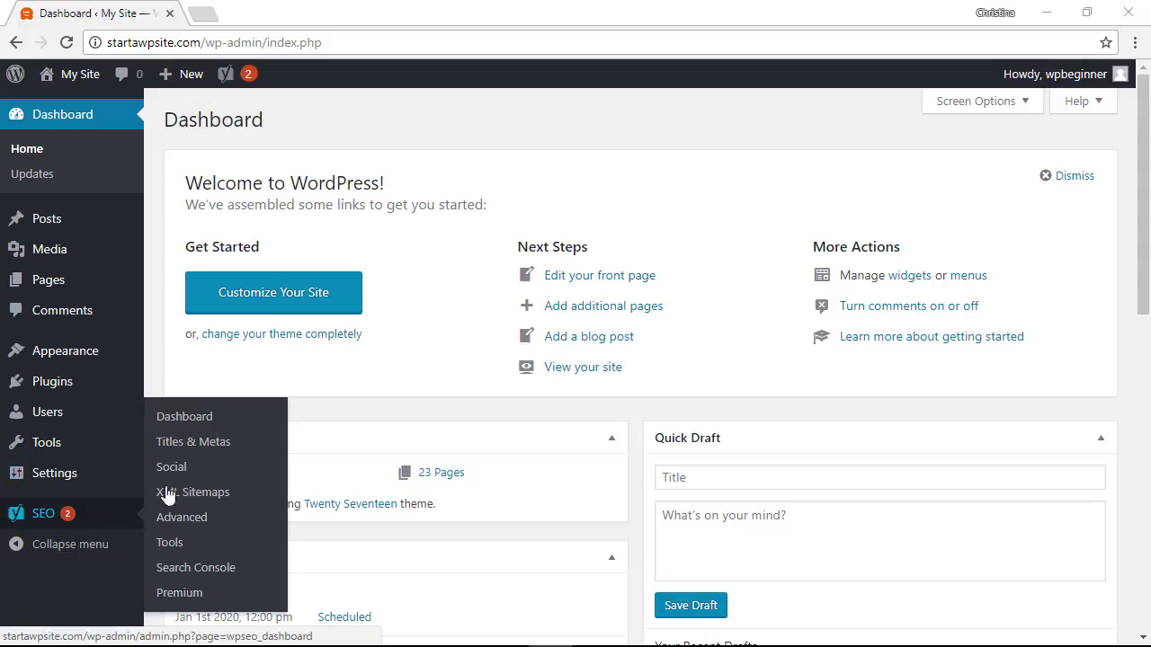
click(194, 419)
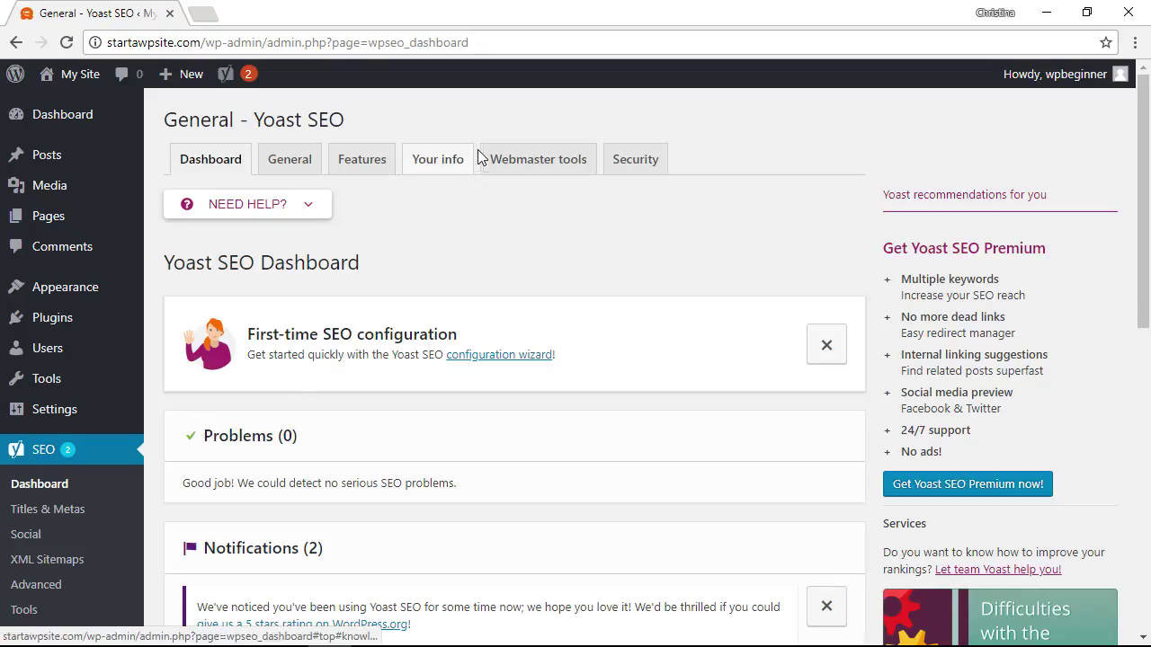
click(520, 167)
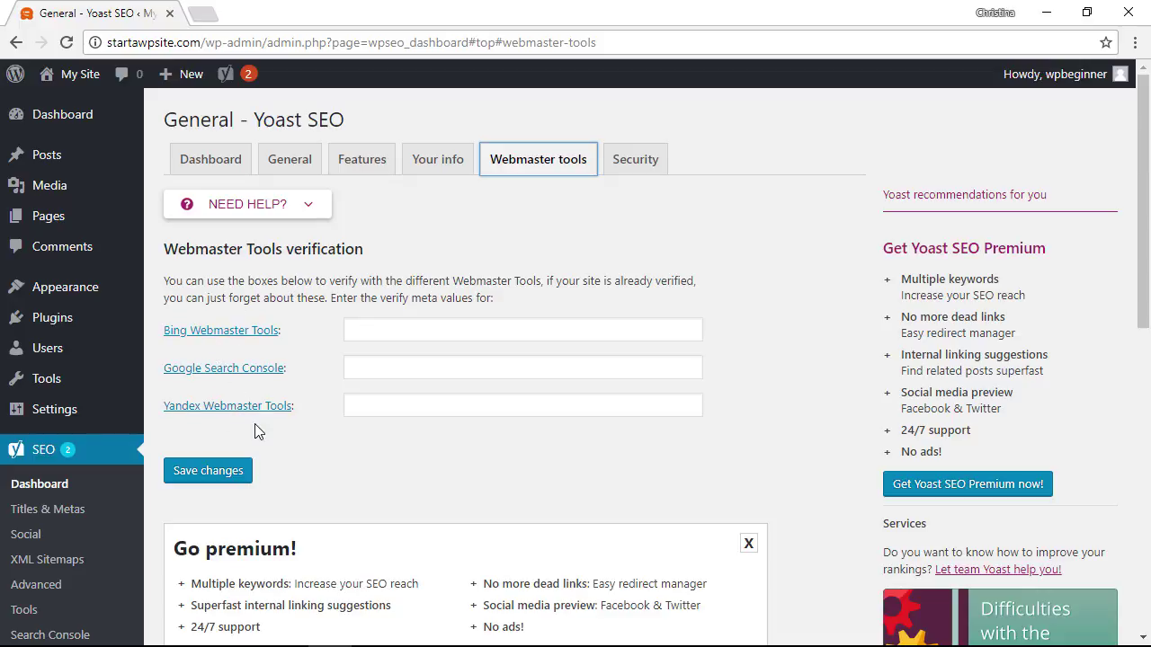
click(369, 369)
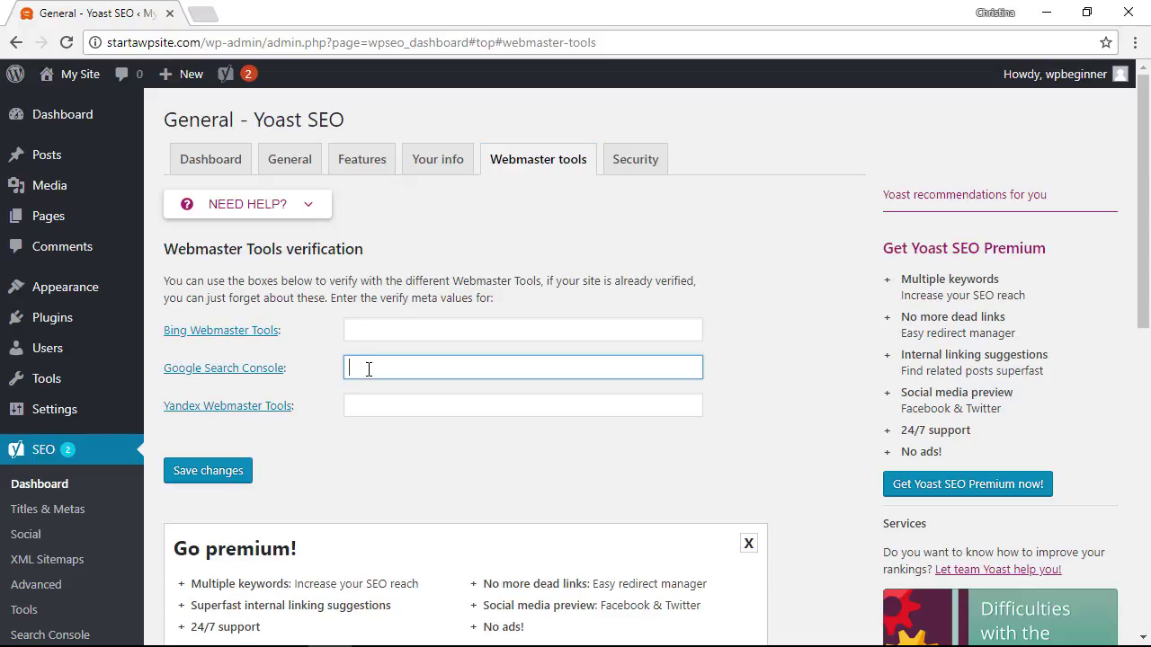
right_click(388, 368)
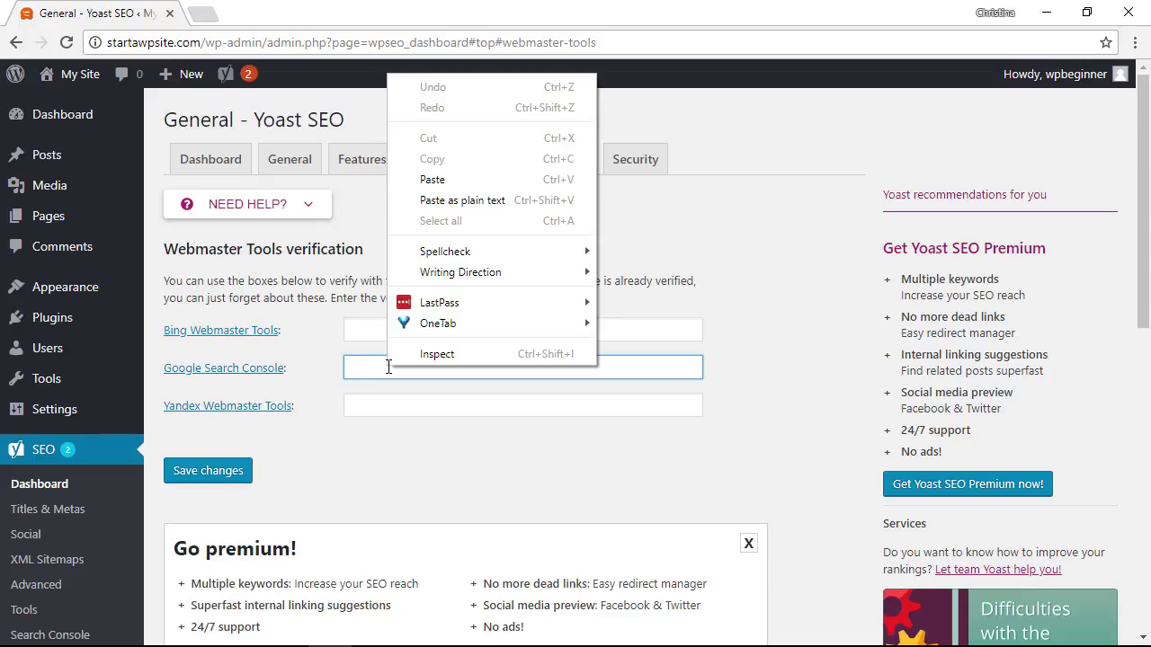
click(432, 179)
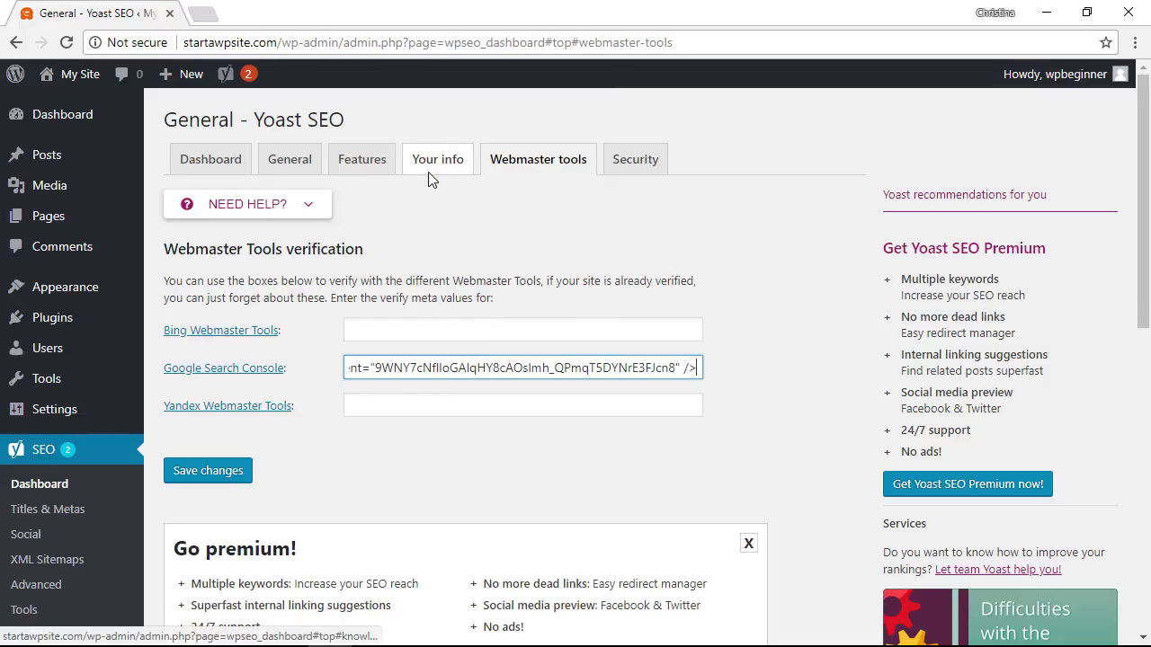
click(195, 477)
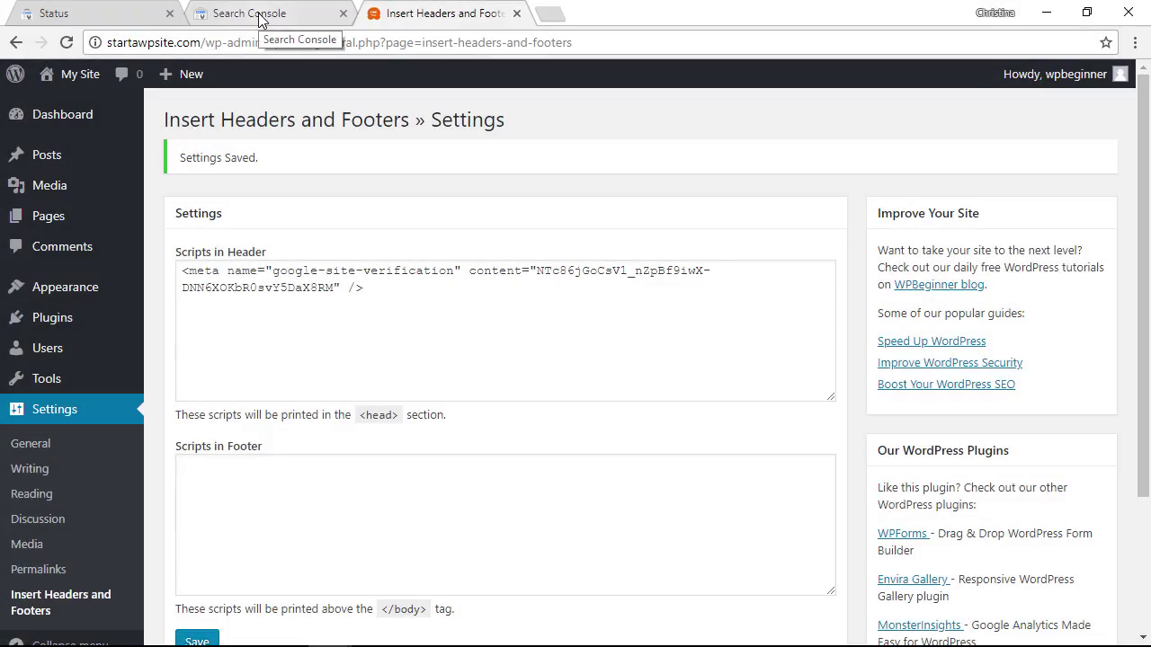
click(259, 20)
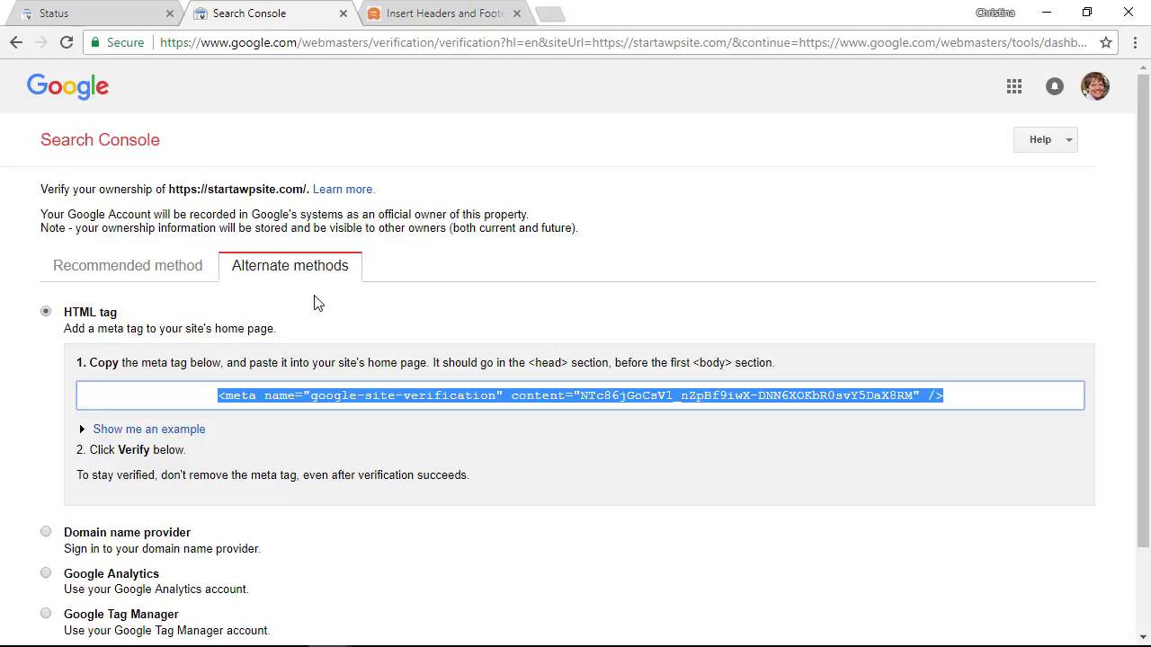
scroll(317, 303, down, 2)
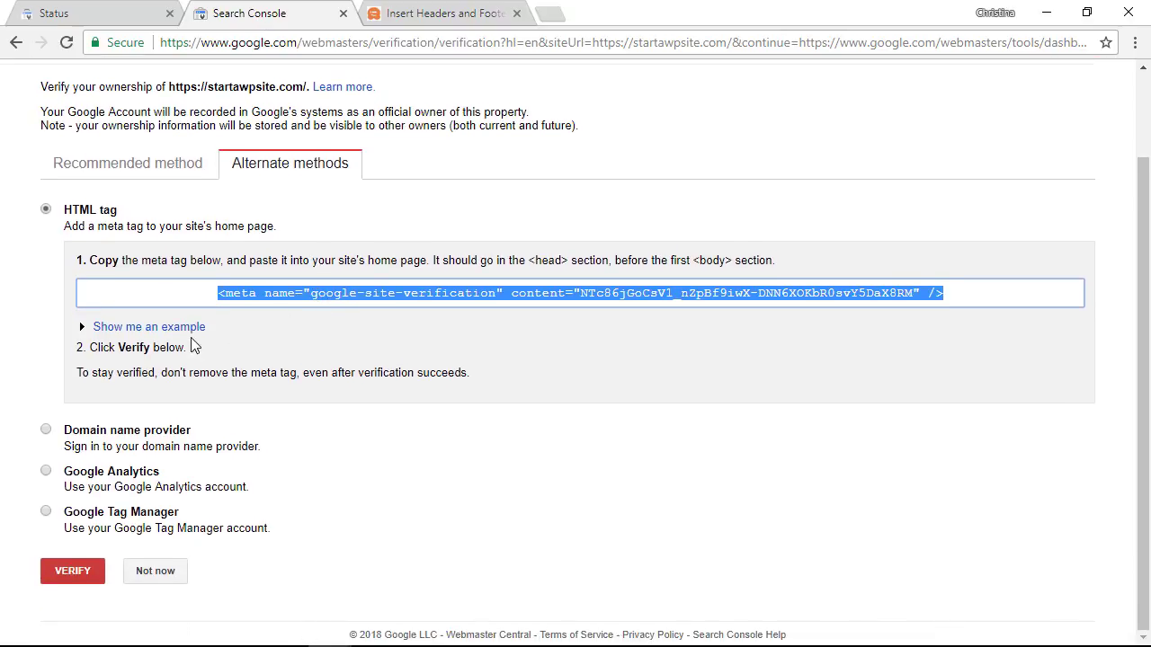
click(67, 574)
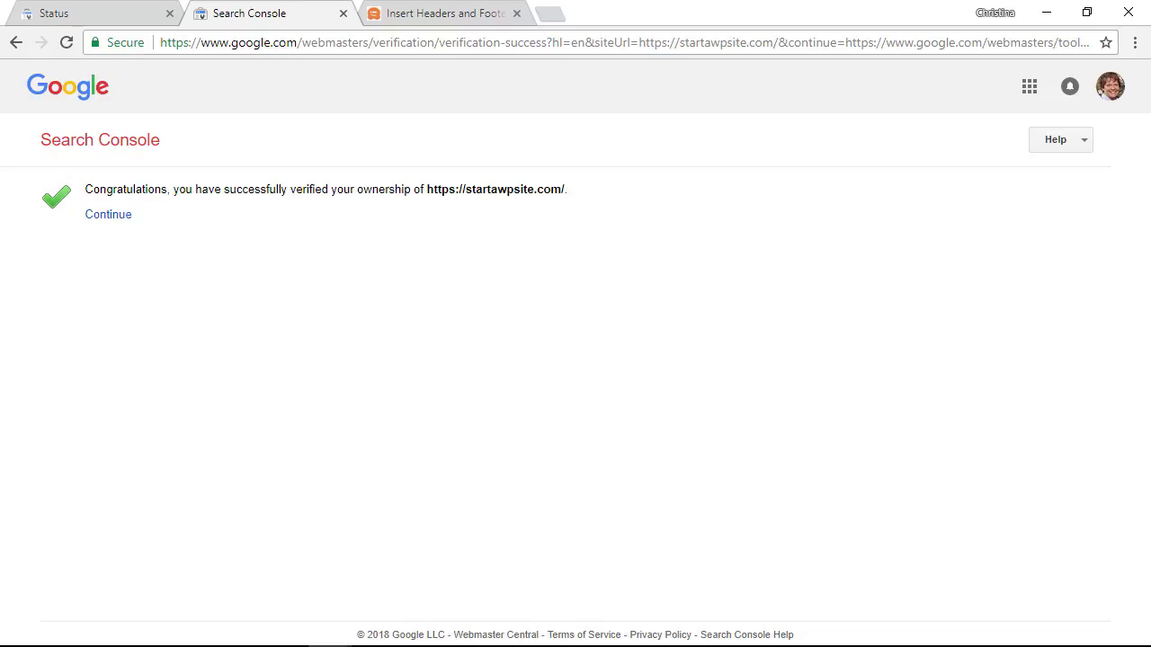
click(105, 220)
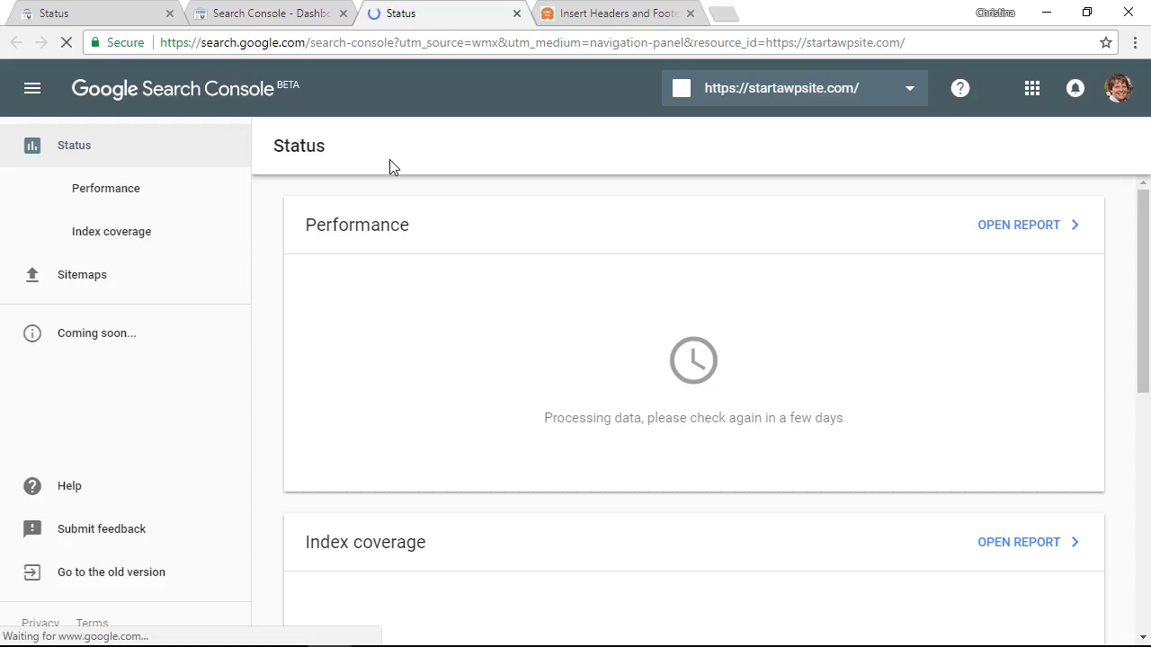